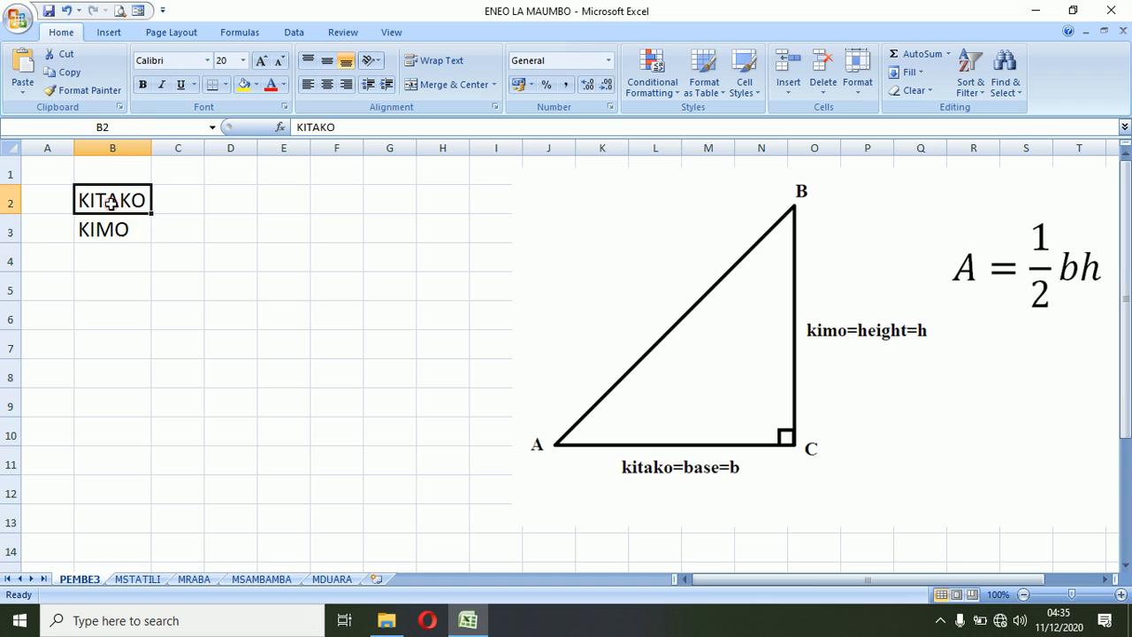
# - Apply all borders to cells B2:C3 around the KITAKO and KIMO labels and their empty value cells
pyautogui.hotkey('shift', 'Right')
pyautogui.hotkey('shift', 'Down')
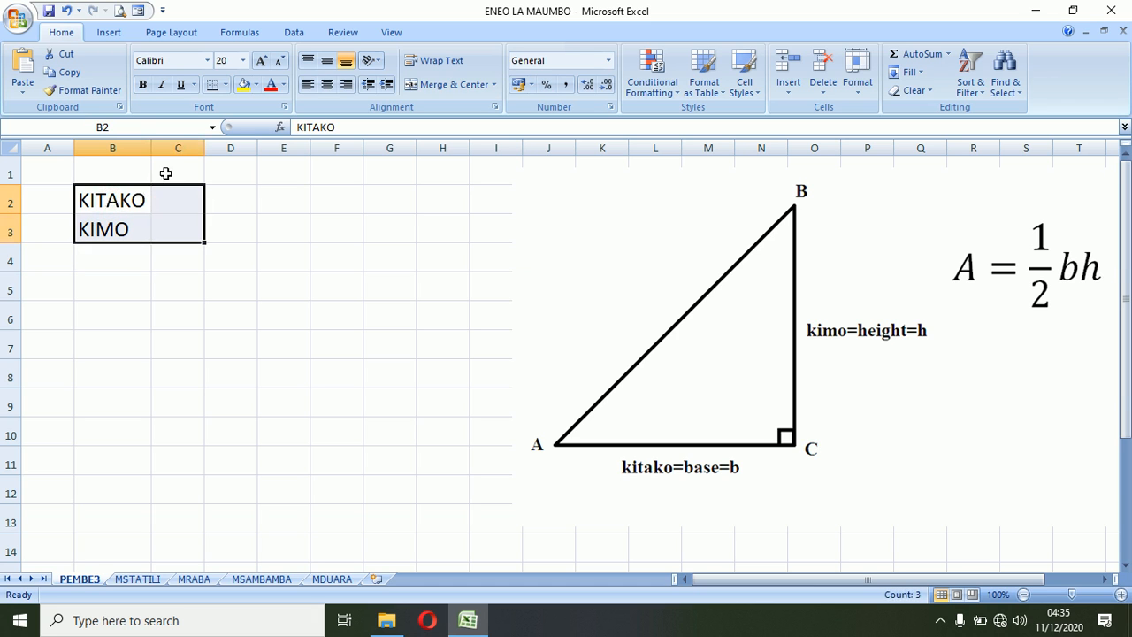
pyautogui.click(225, 84)
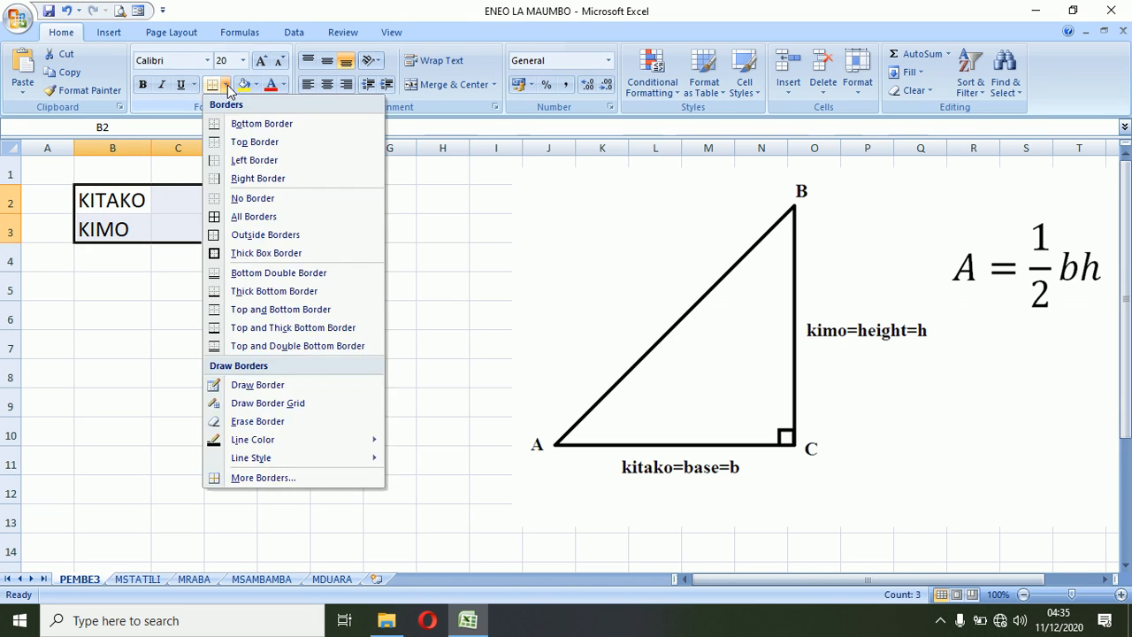
pyautogui.click(247, 218)
# - Merge and center cells A5:D5 and enter the label ENEO LA PEMBE TATU NI
pyautogui.click(53, 286)
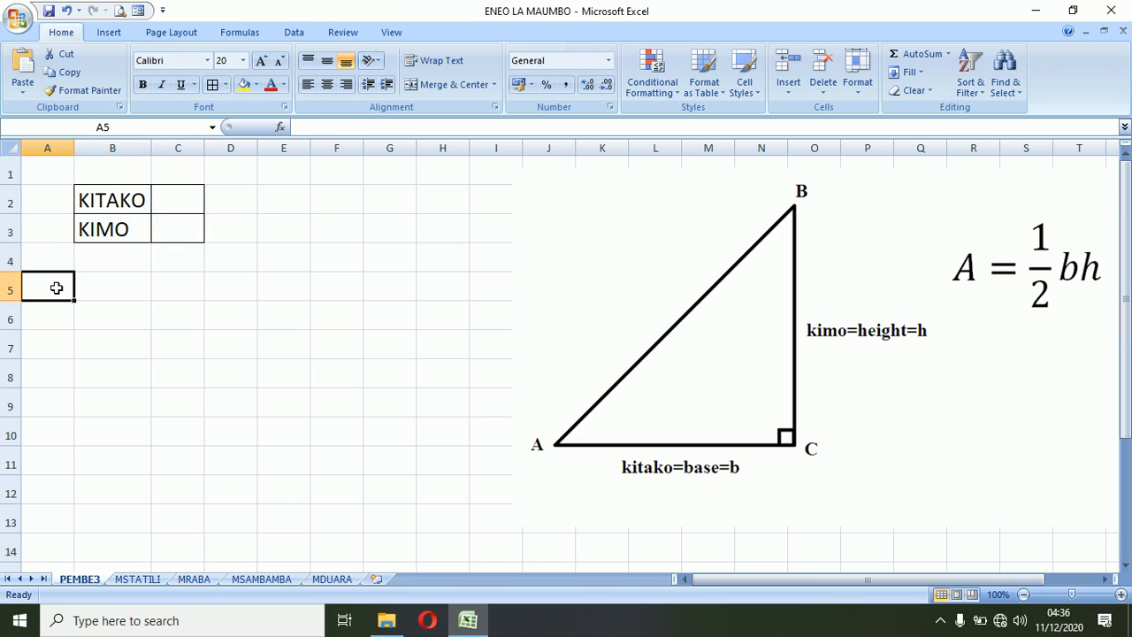
pyautogui.hotkey('shift', 'Right')
pyautogui.hotkey('shift', 'Right')
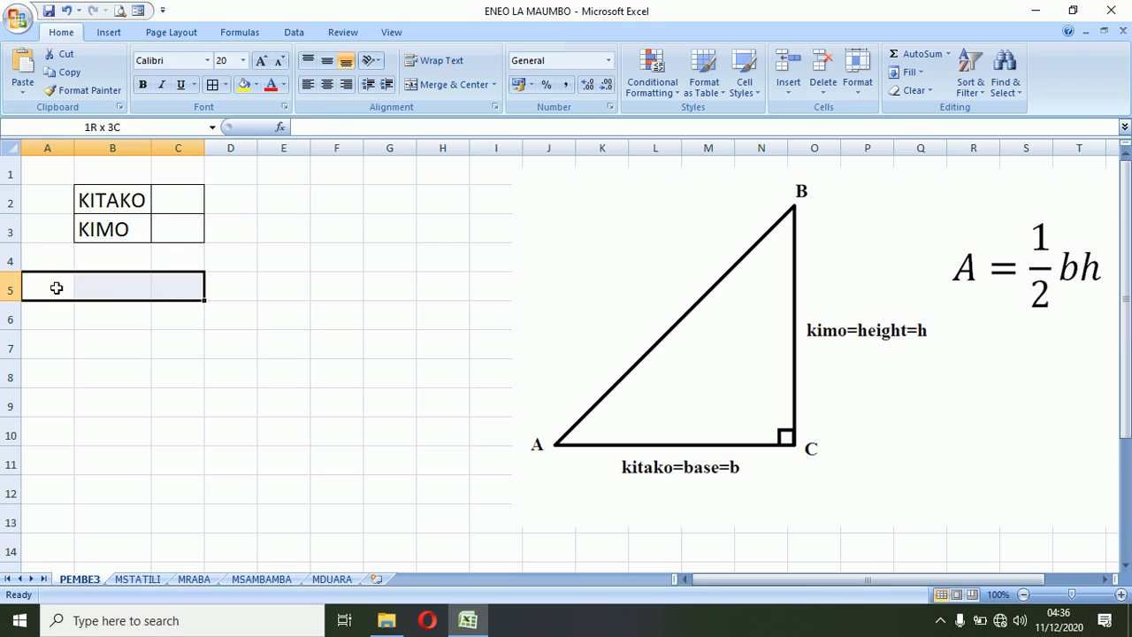
pyautogui.hotkey('shift', 'Right')
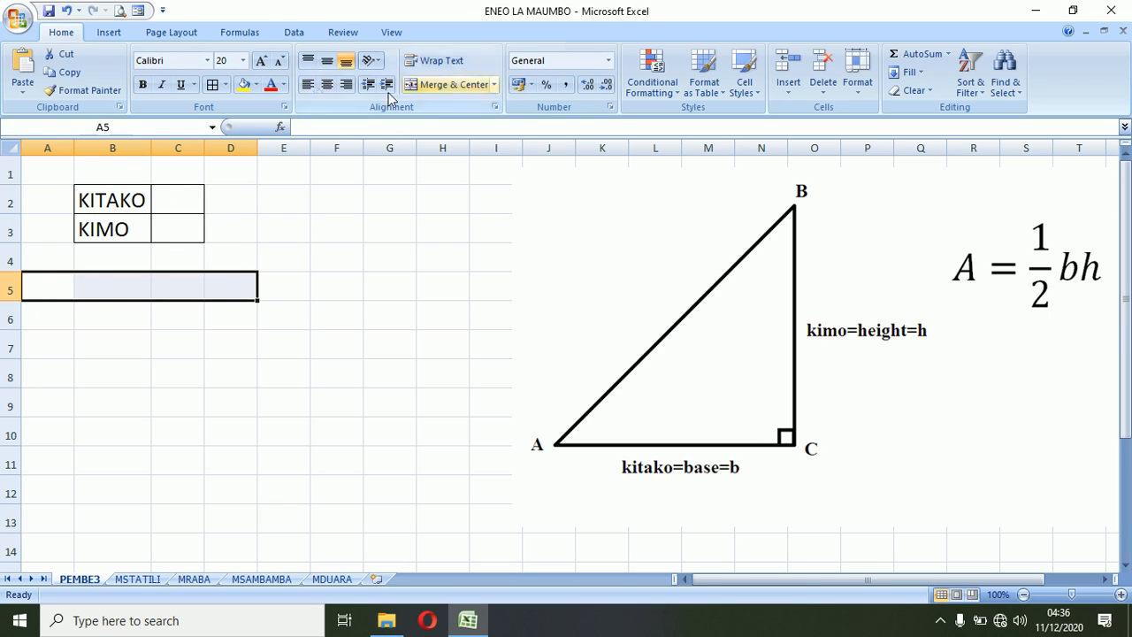
pyautogui.write('ENEO LA PEMBE TATU NI')
pyautogui.press('Return')
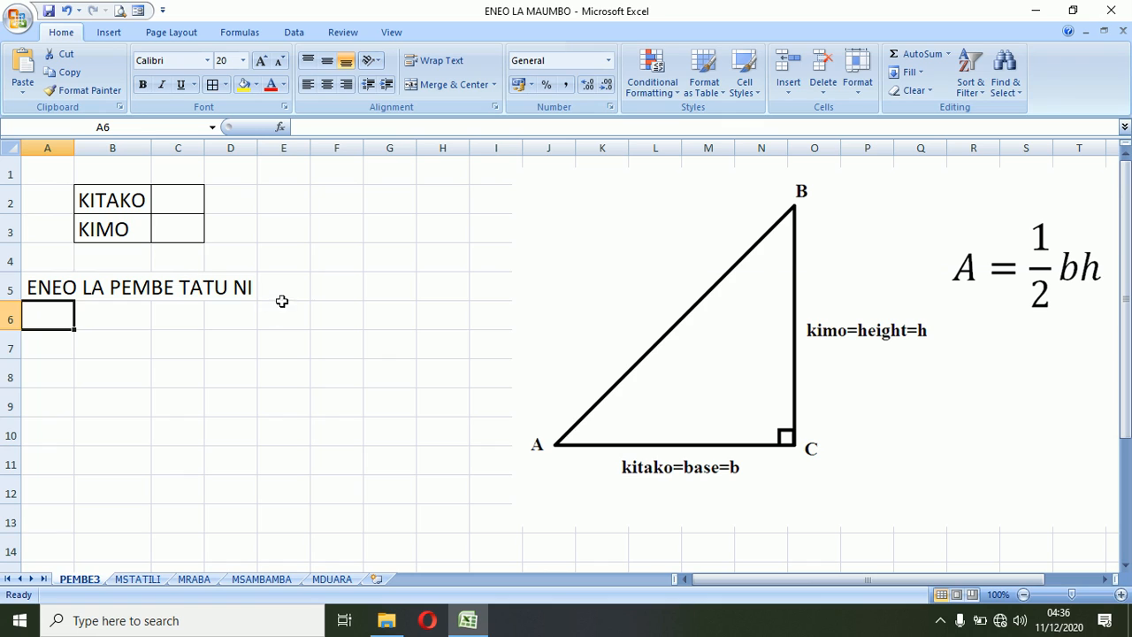
# - Widen column E to make room for the area result and move the triangle picture closer to it
pyautogui.click(282, 290)
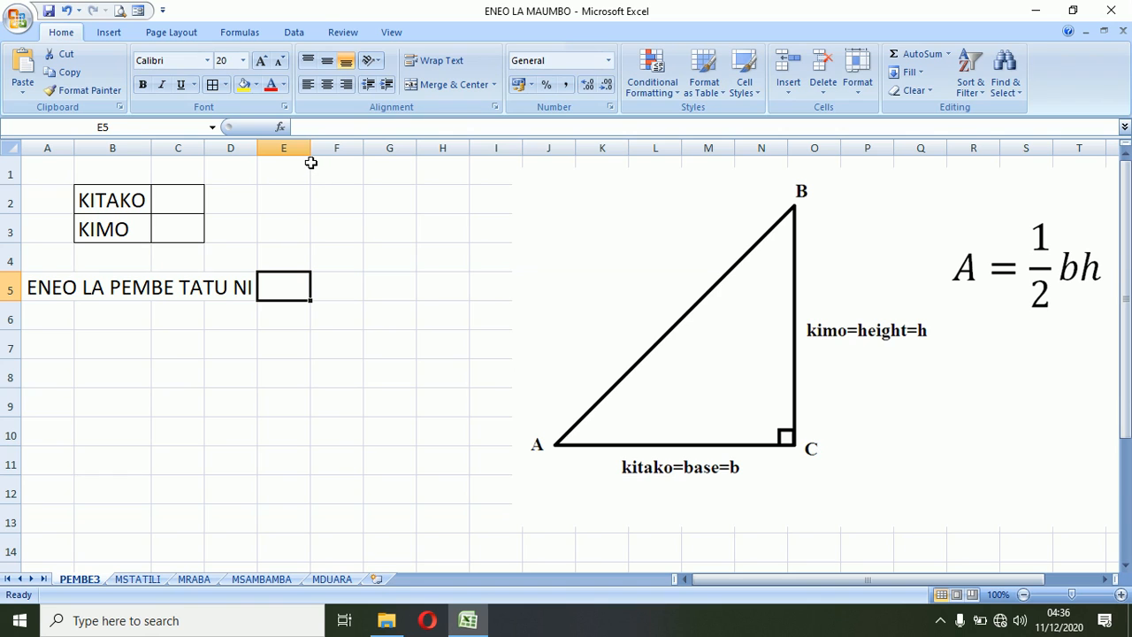
pyautogui.moveTo(309, 148); pyautogui.dragTo(358, 150)
pyautogui.moveTo(722, 315); pyautogui.dragTo(624, 316)
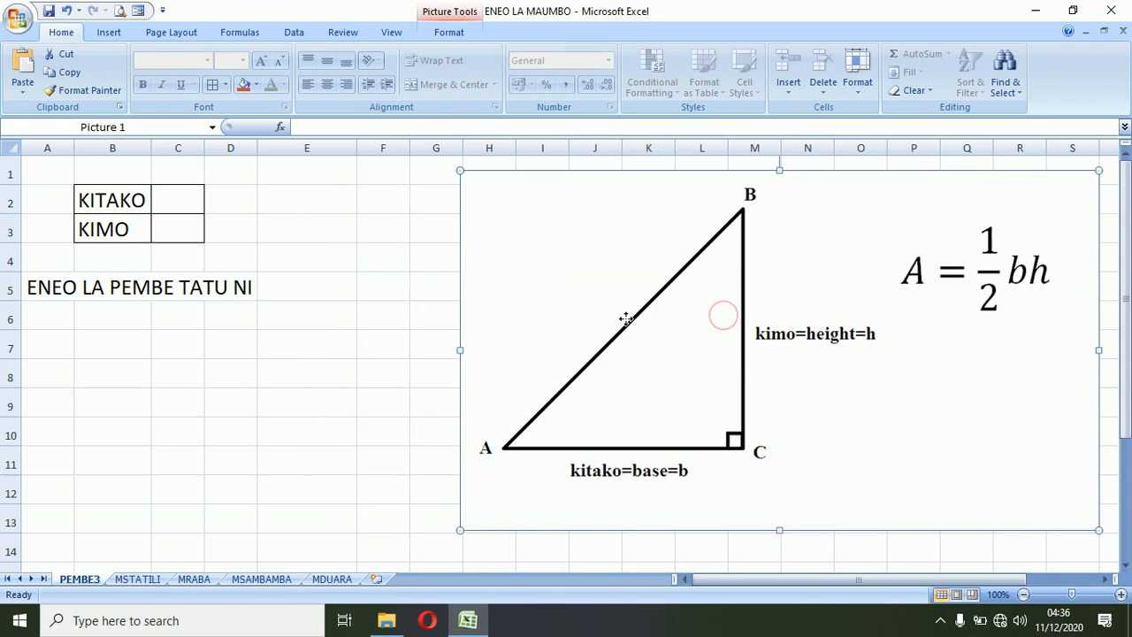
# - Enter m2 as the unit in cell F5 and select its character 2 for formatting
pyautogui.click(372, 287)
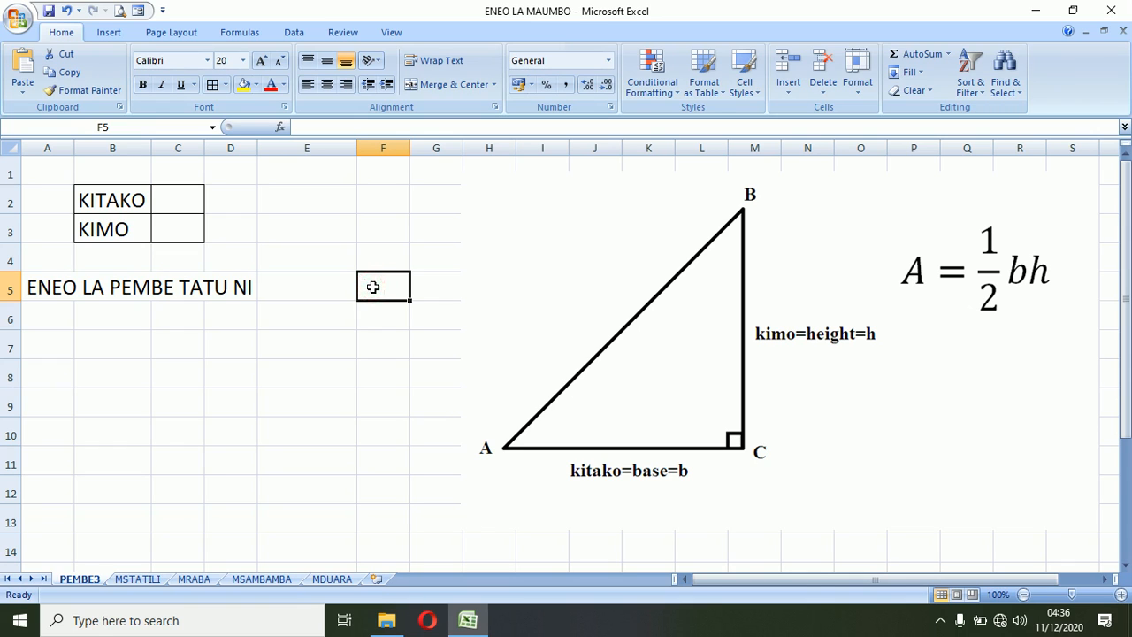
pyautogui.write('m')
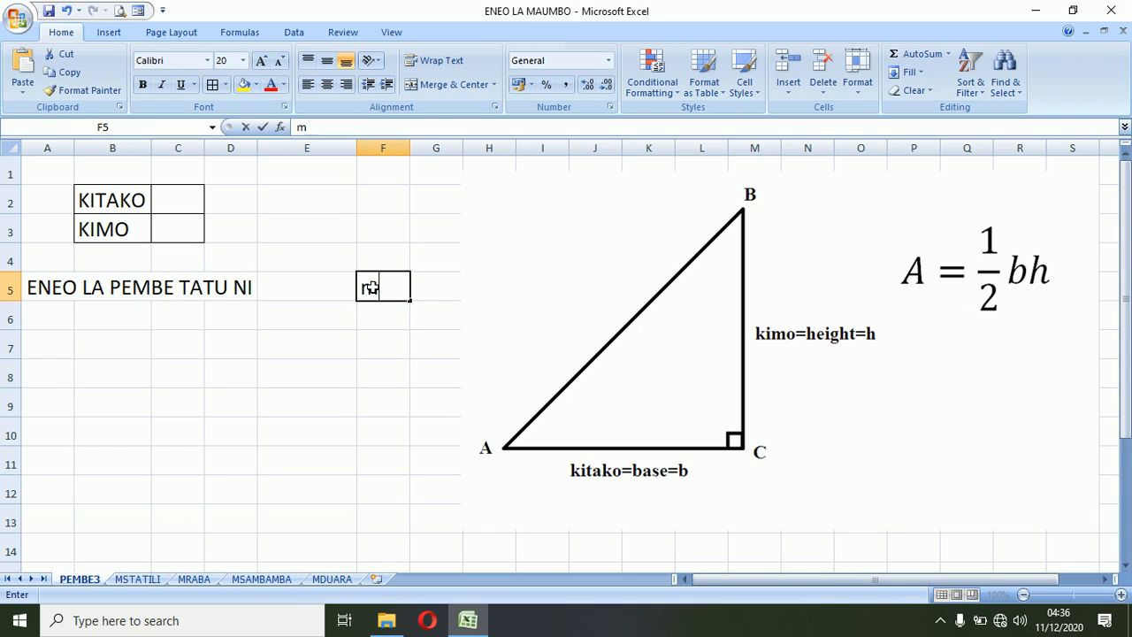
pyautogui.write('2')
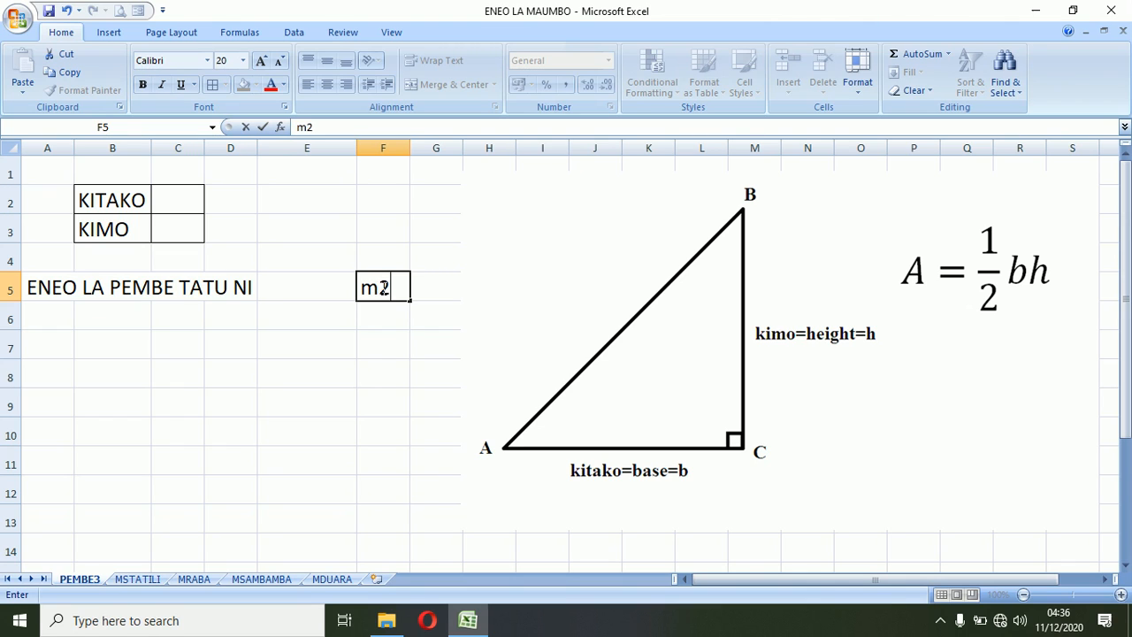
pyautogui.moveTo(381, 289); pyautogui.dragTo(391, 290)
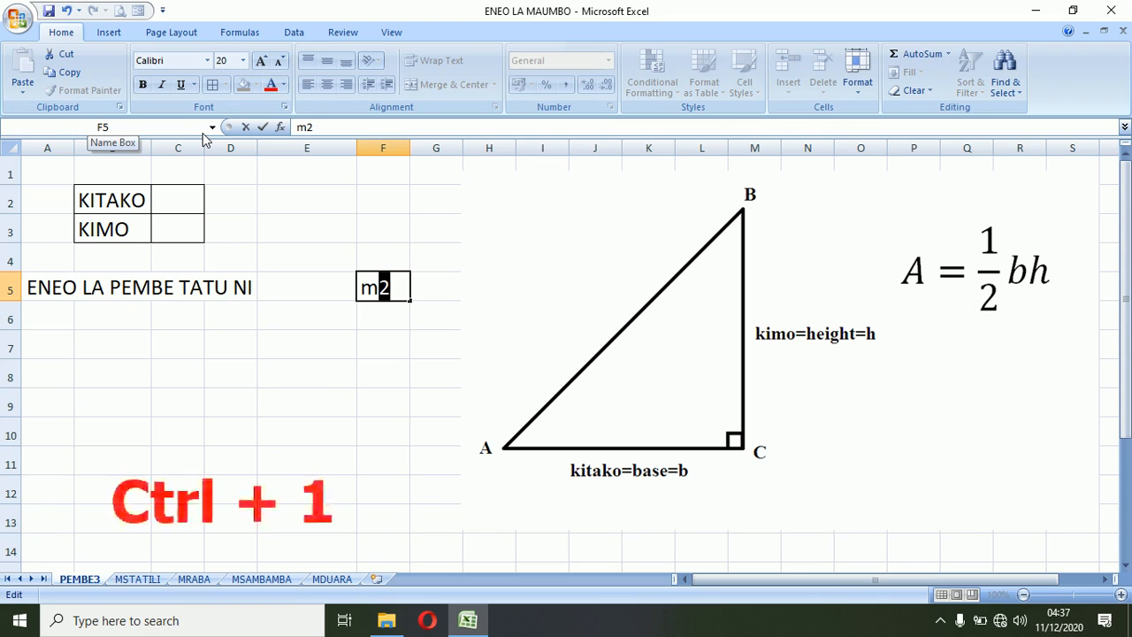
# - Format the selected 2 in the m2 unit as subscript
pyautogui.hotkey('ctrl', '1')
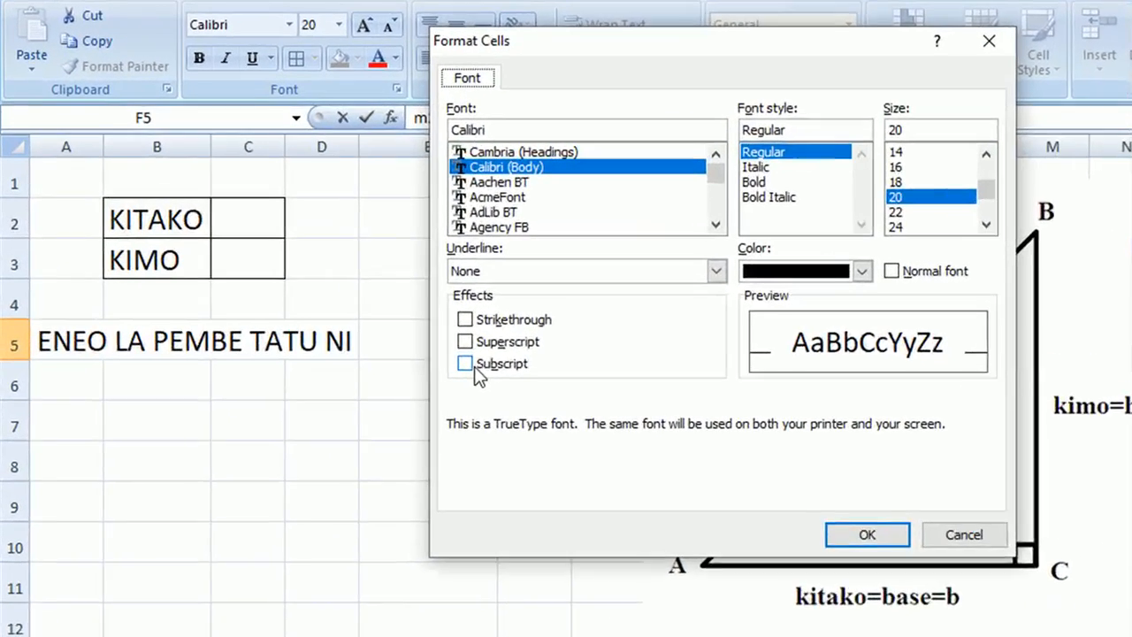
pyautogui.click(348, 313)
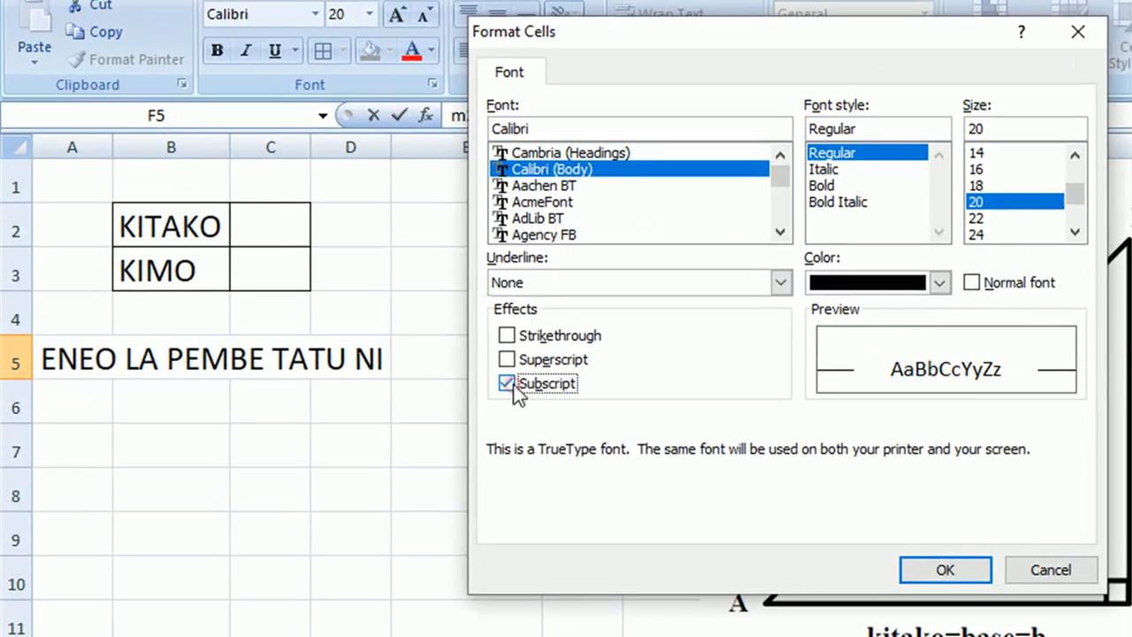
pyautogui.click(933, 572)
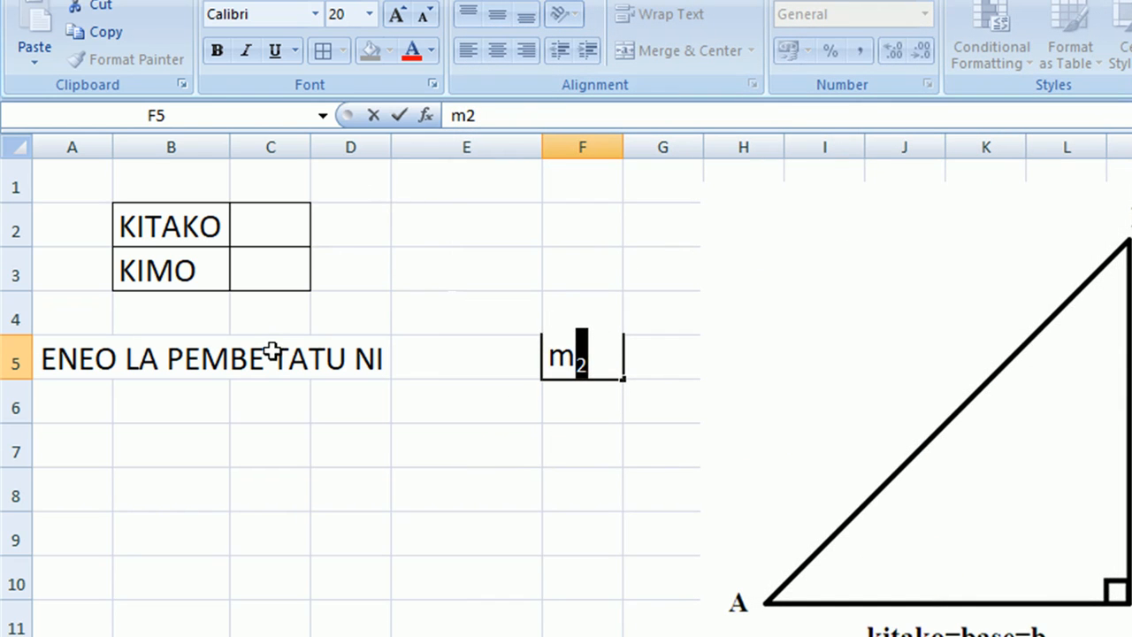
# - Replace the subscript effect on the 2 in F5 with superscript and commit the cell
pyautogui.hotkey('ctrl', '1')
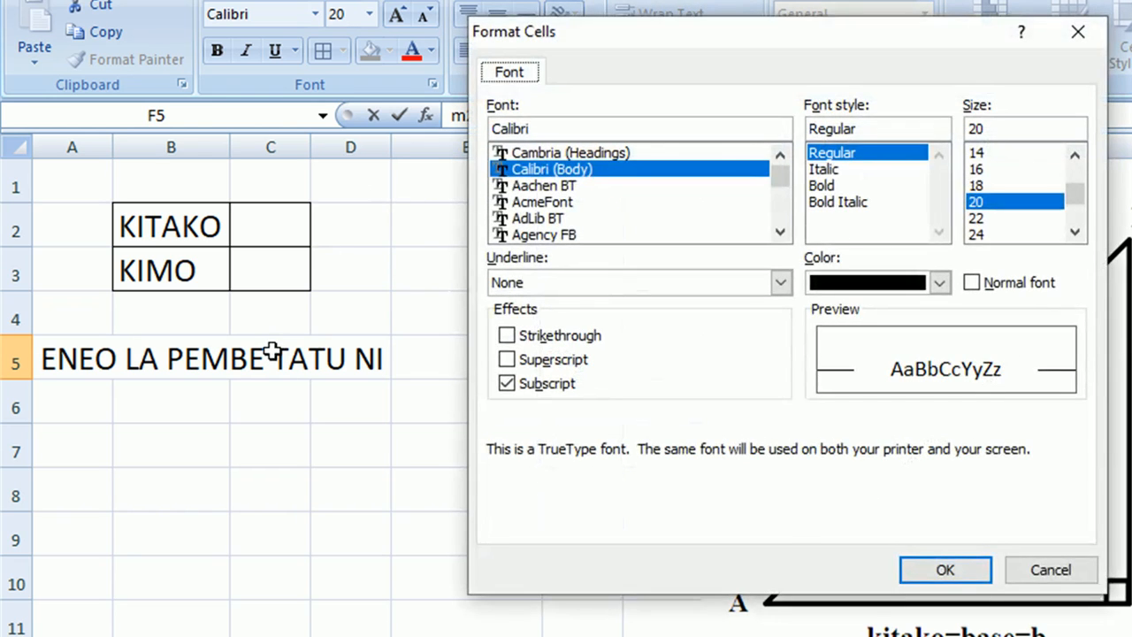
pyautogui.click(505, 383)
pyautogui.click(506, 359)
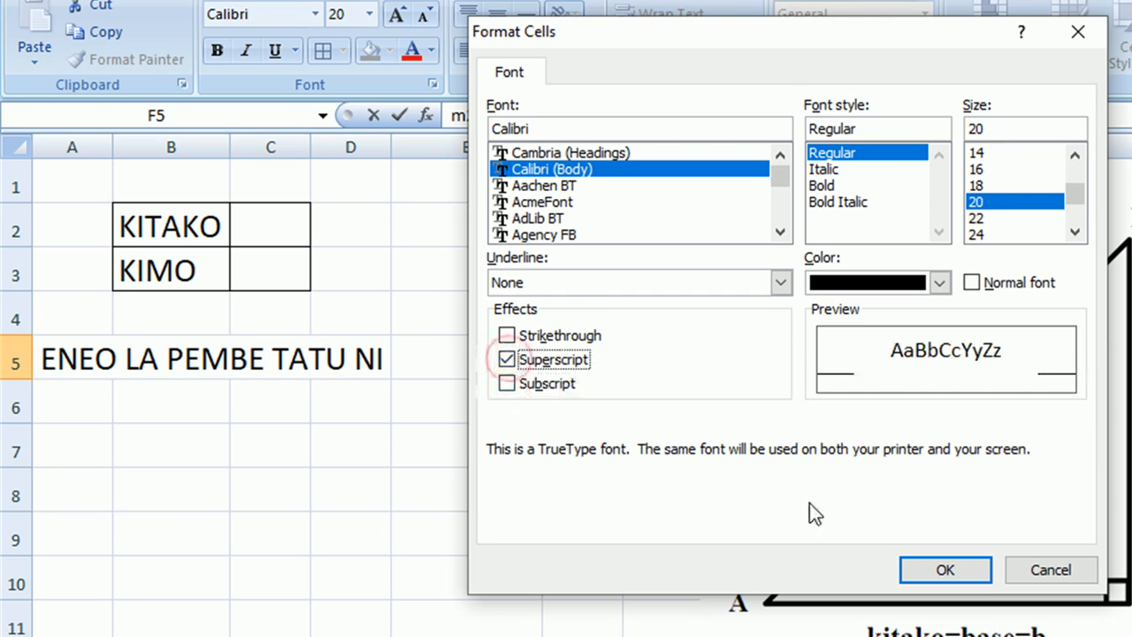
pyautogui.click(926, 571)
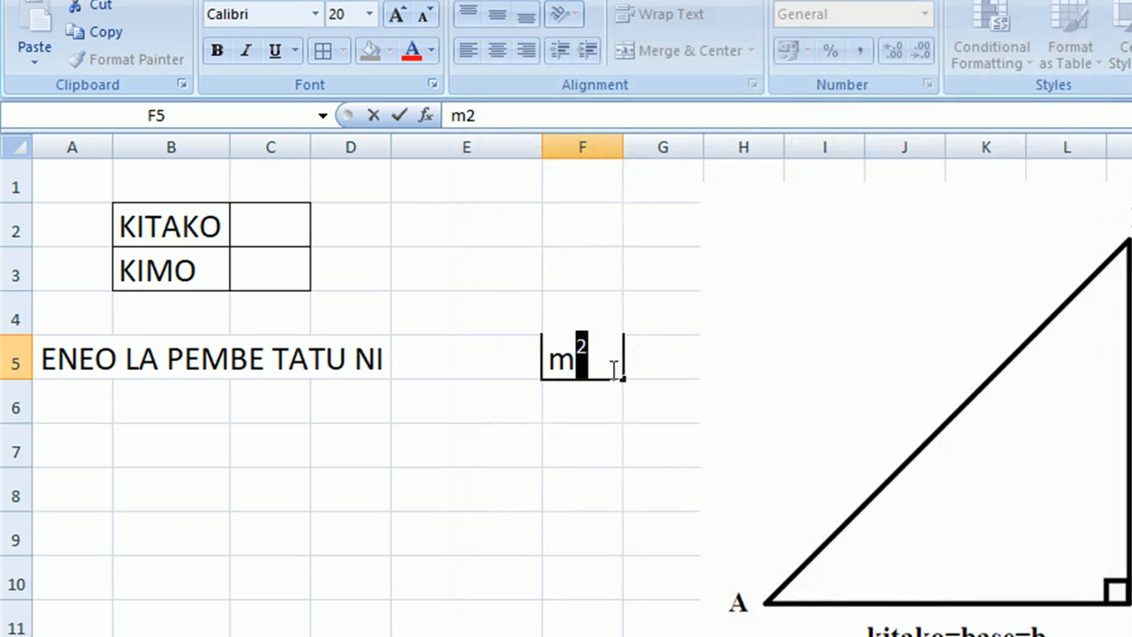
pyautogui.click(594, 434)
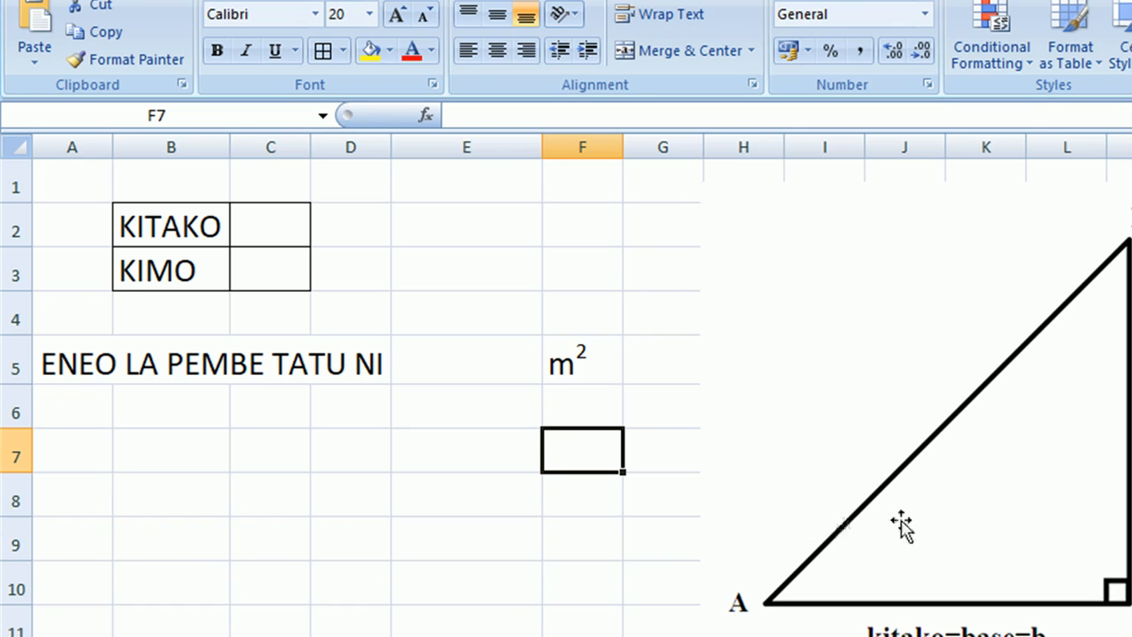
# - Enter the triangle area formula =0.5*C2*C3 in cell E5
pyautogui.click(431, 358)
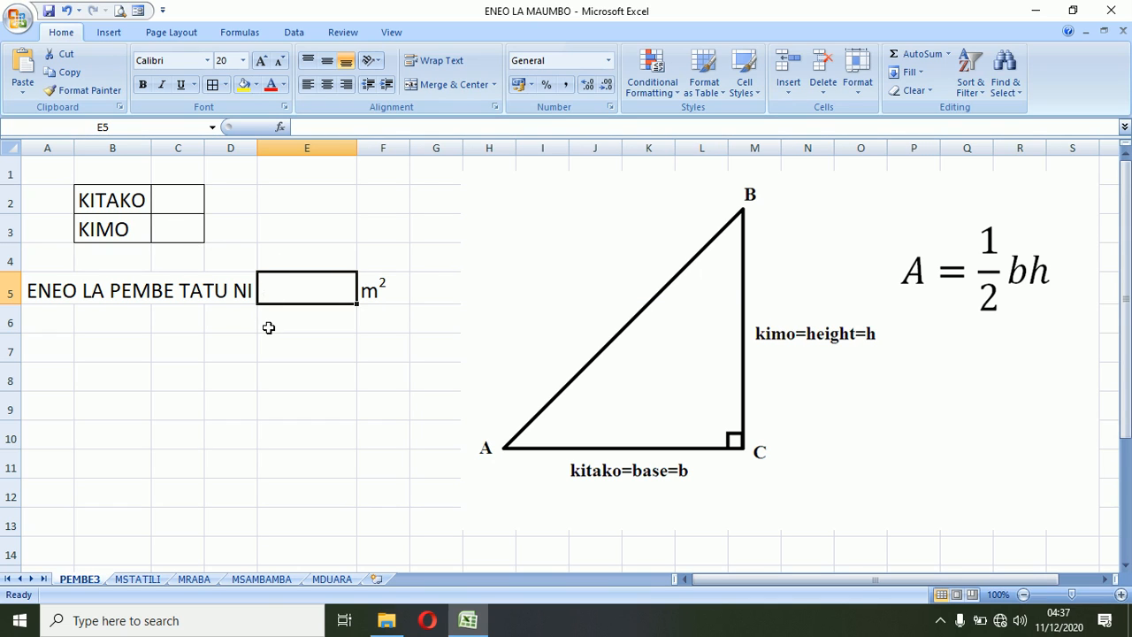
pyautogui.write('0')
pyautogui.press('BackSpace')
pyautogui.write('=')
pyautogui.press('BackSpace')
pyautogui.write('=')
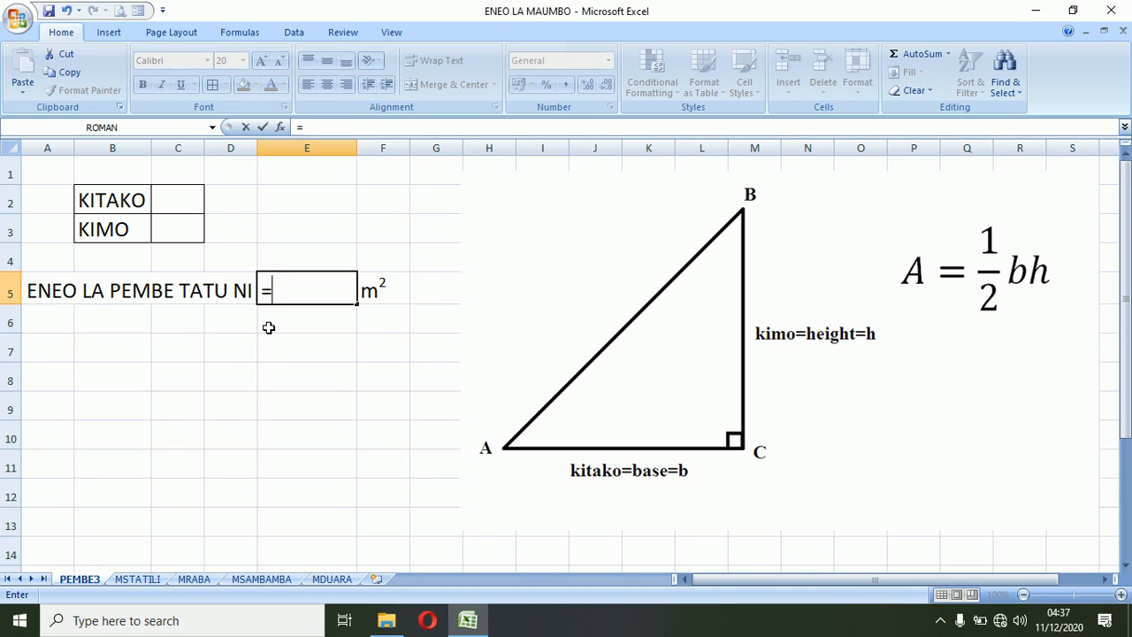
pyautogui.write('0.5')
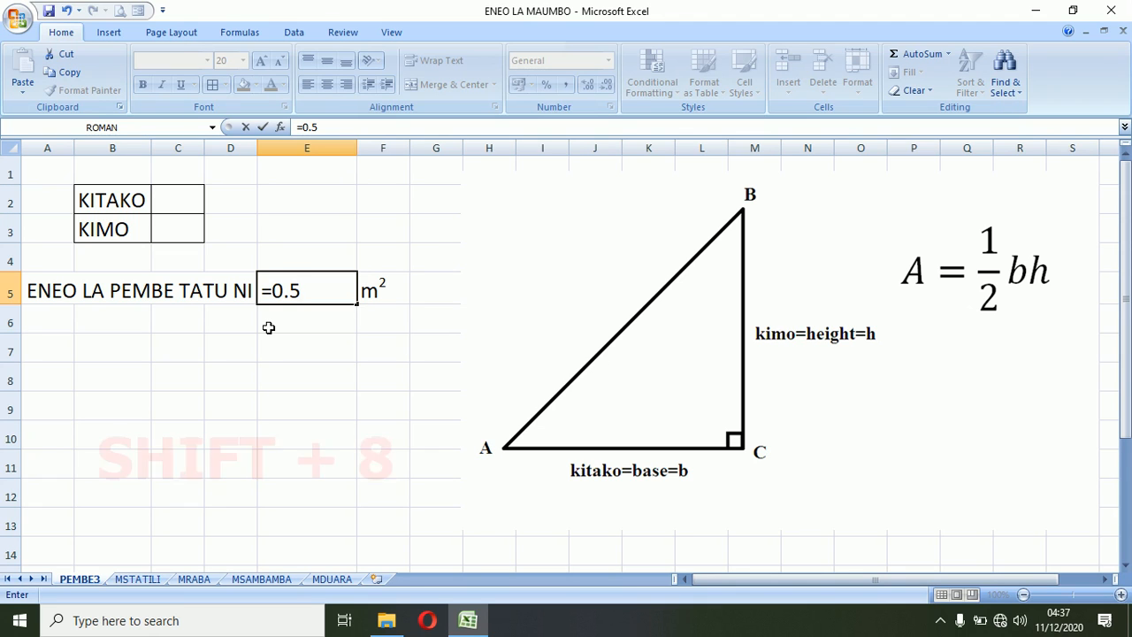
pyautogui.write('*')
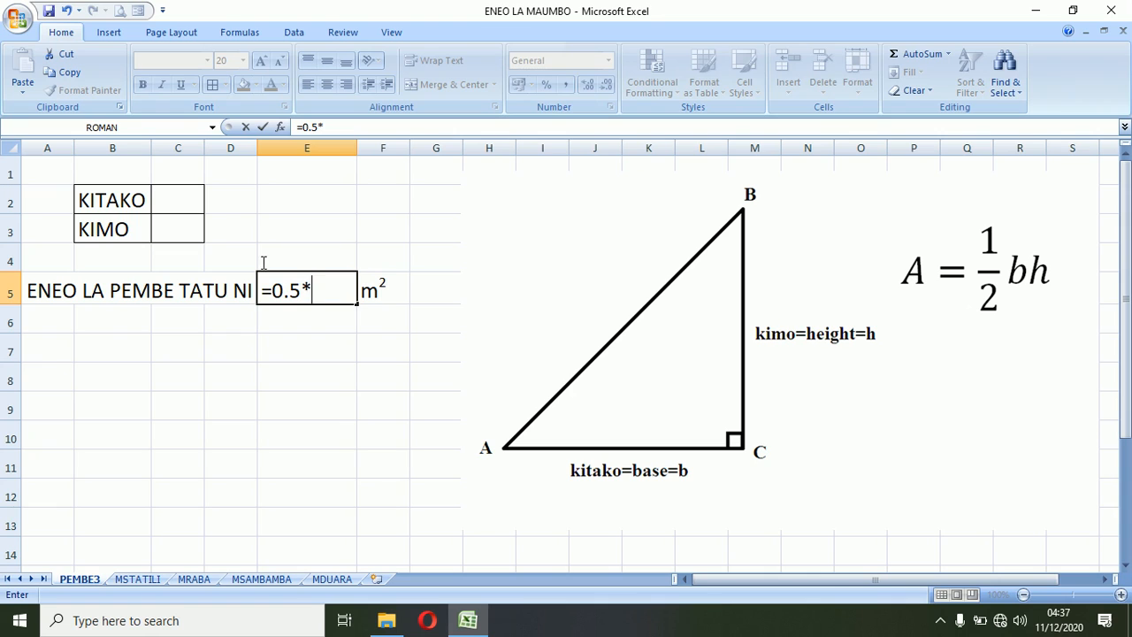
pyautogui.click(189, 201)
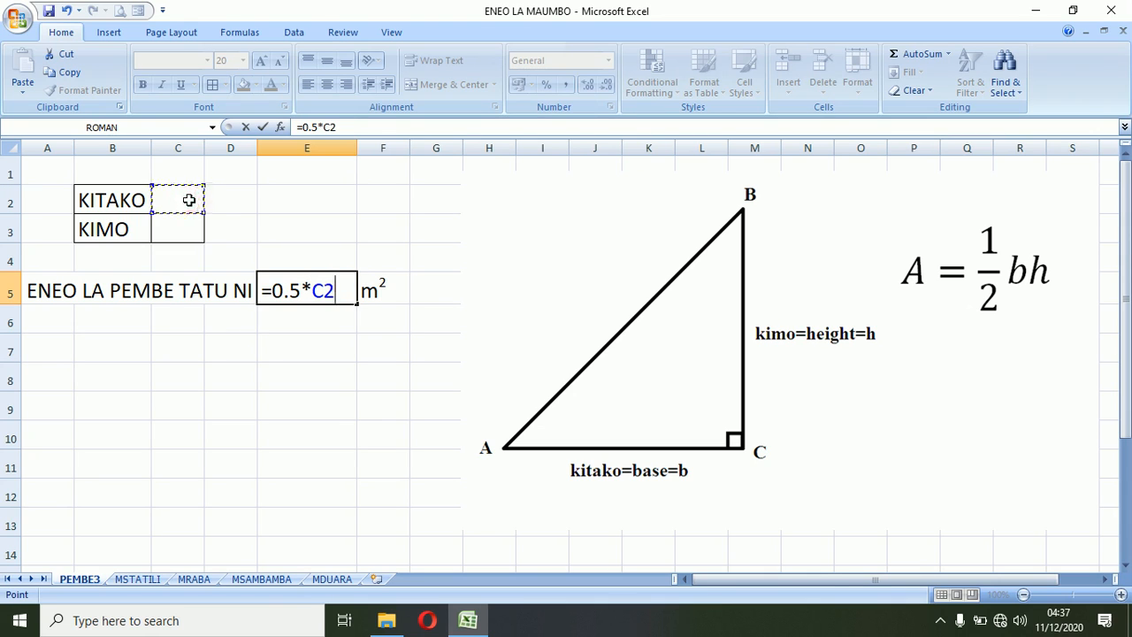
pyautogui.write('*')
pyautogui.click(185, 230)
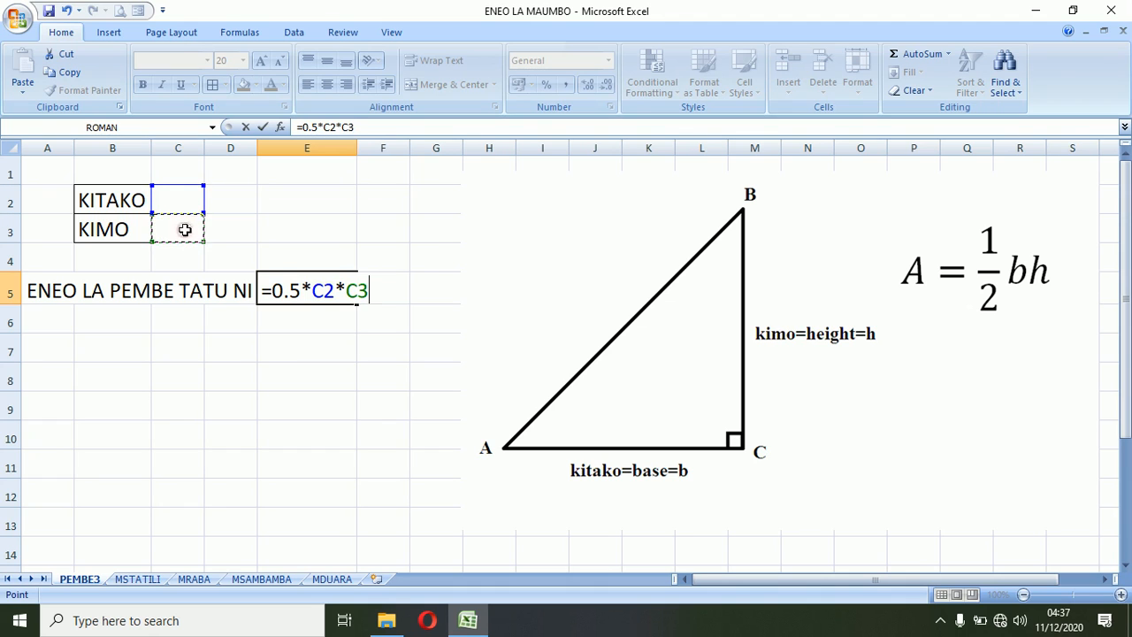
pyautogui.press('Return')
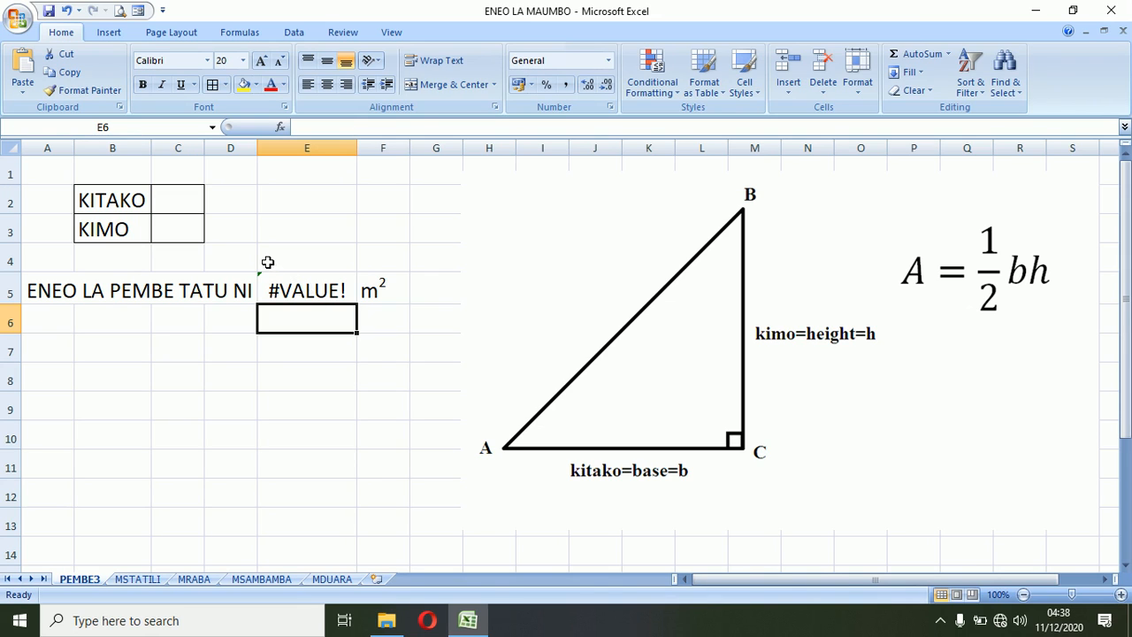
# - Open the area formula in E5 for editing and add a closing parenthesis after C3
pyautogui.click(301, 297)
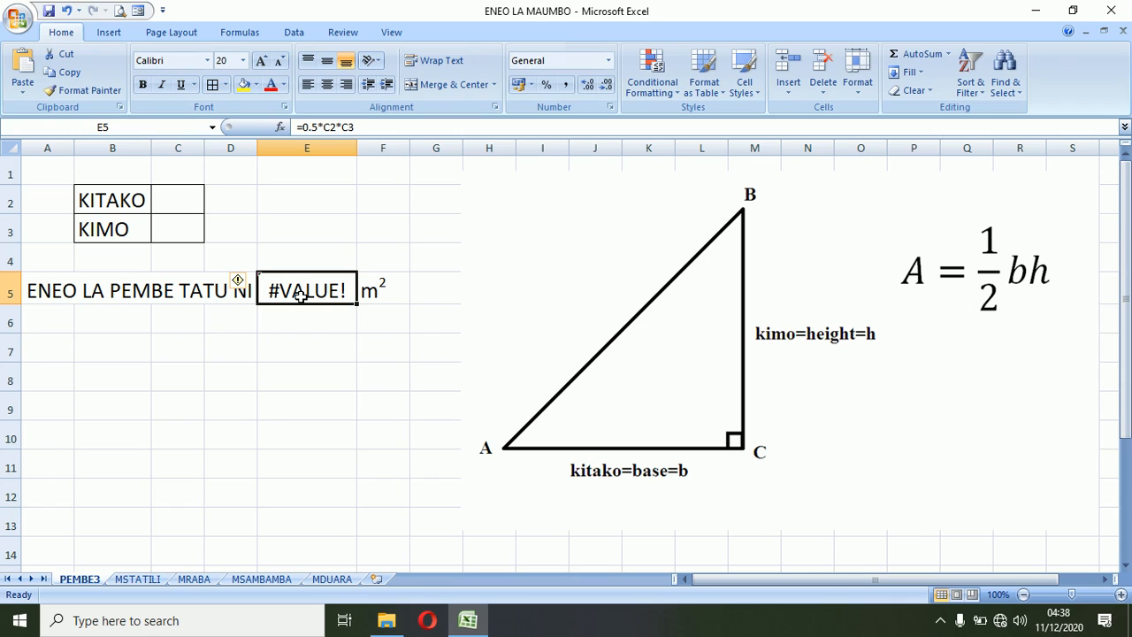
pyautogui.click(358, 129)
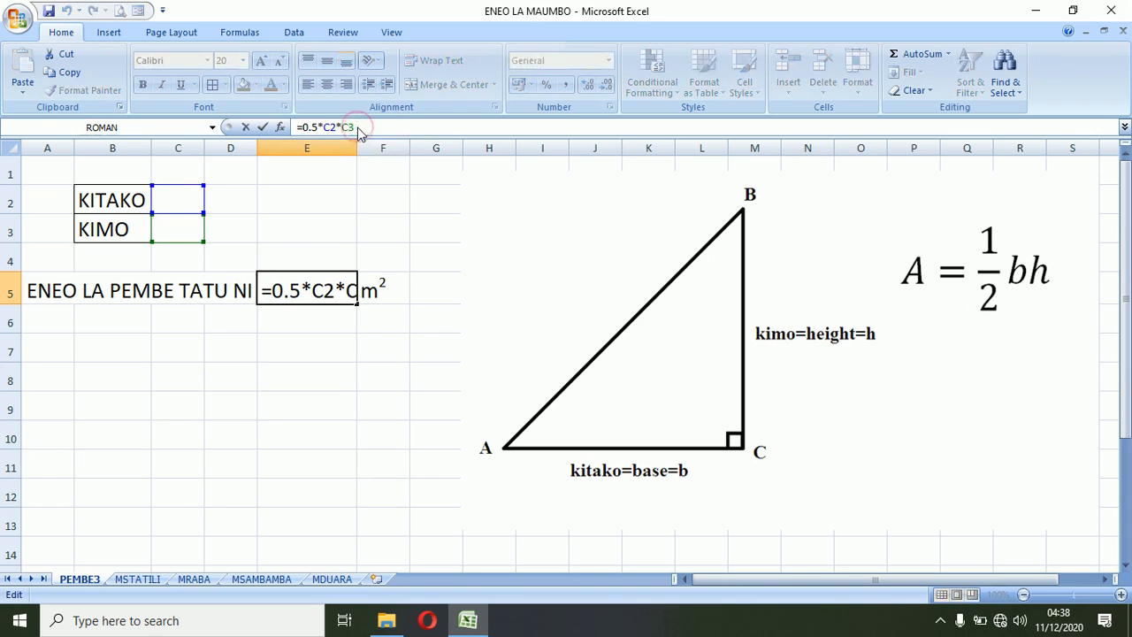
pyautogui.hotkey('shift', 'Left')
pyautogui.hotkey('shift', 'Left')
pyautogui.hotkey('shift', 'Left')
pyautogui.hotkey('shift', 'Left')
pyautogui.hotkey('shift', 'Left')
pyautogui.hotkey('shift', 'Left')
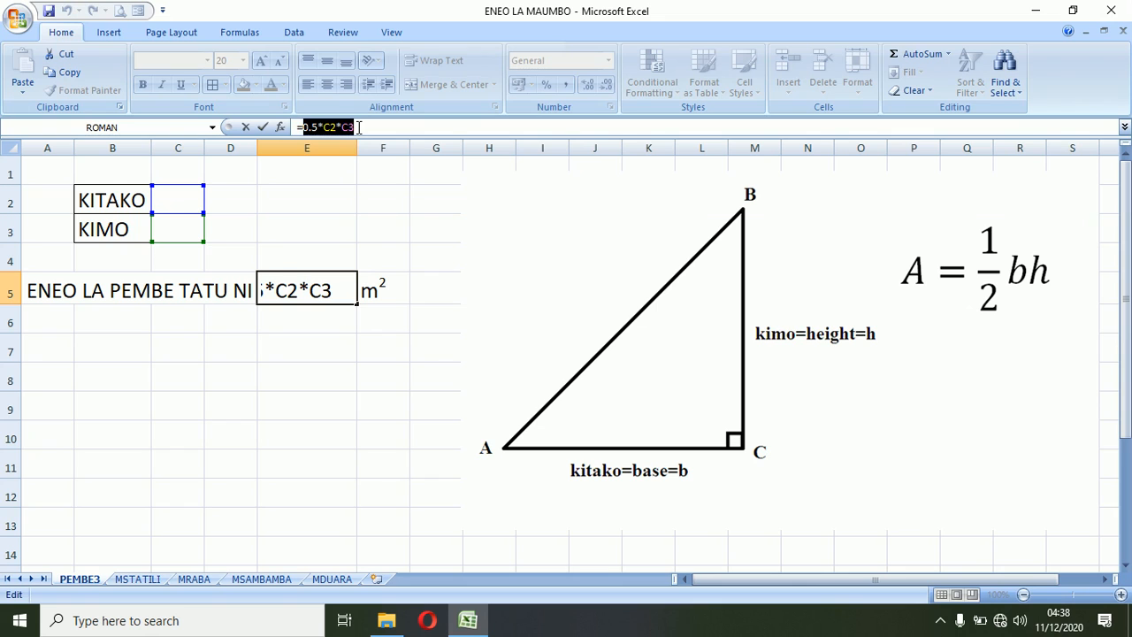
pyautogui.press('End')
pyautogui.write(')')
# - Insert the IFERROR function with its opening parenthesis before 0.5*C2*C3 in the E5 area formula
pyautogui.click(304, 126)
pyautogui.write('IF')
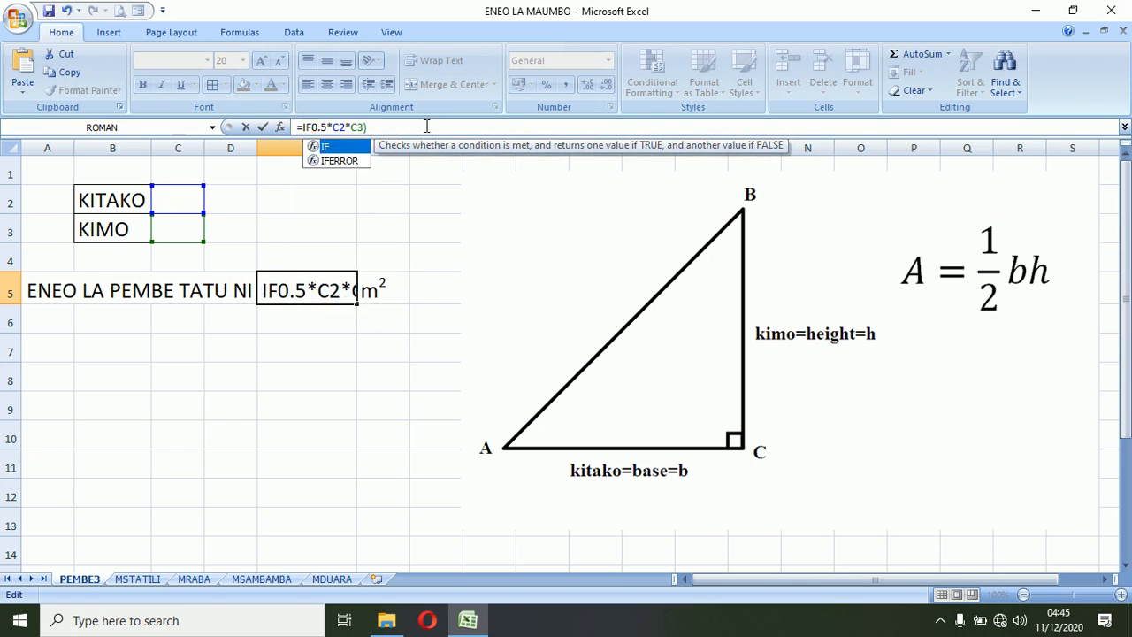
pyautogui.write('(')
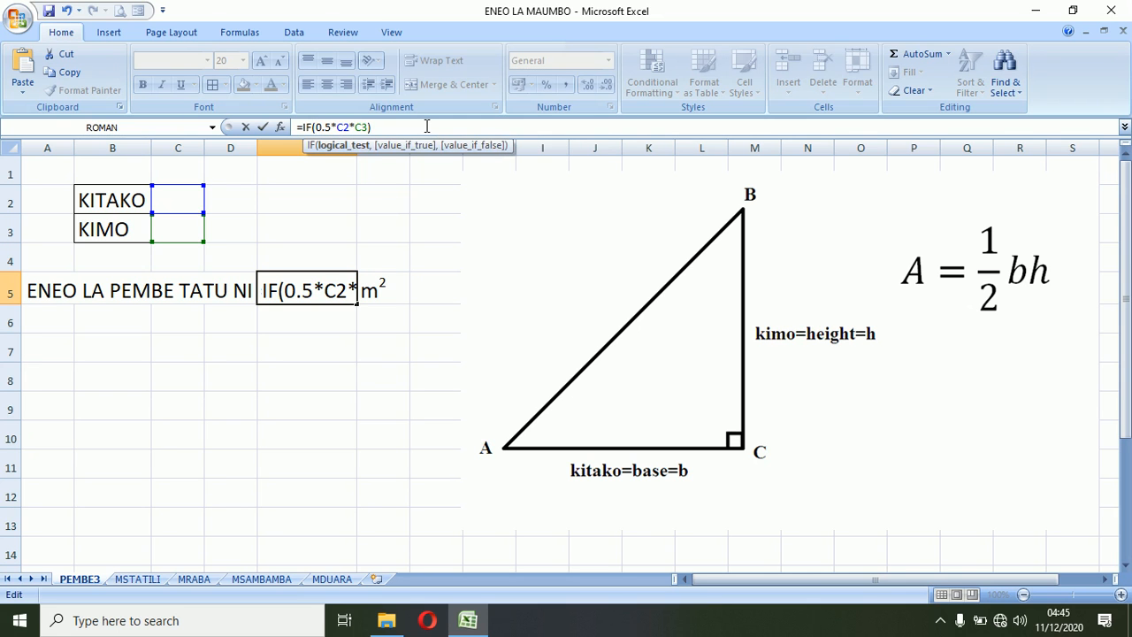
pyautogui.press('BackSpace')
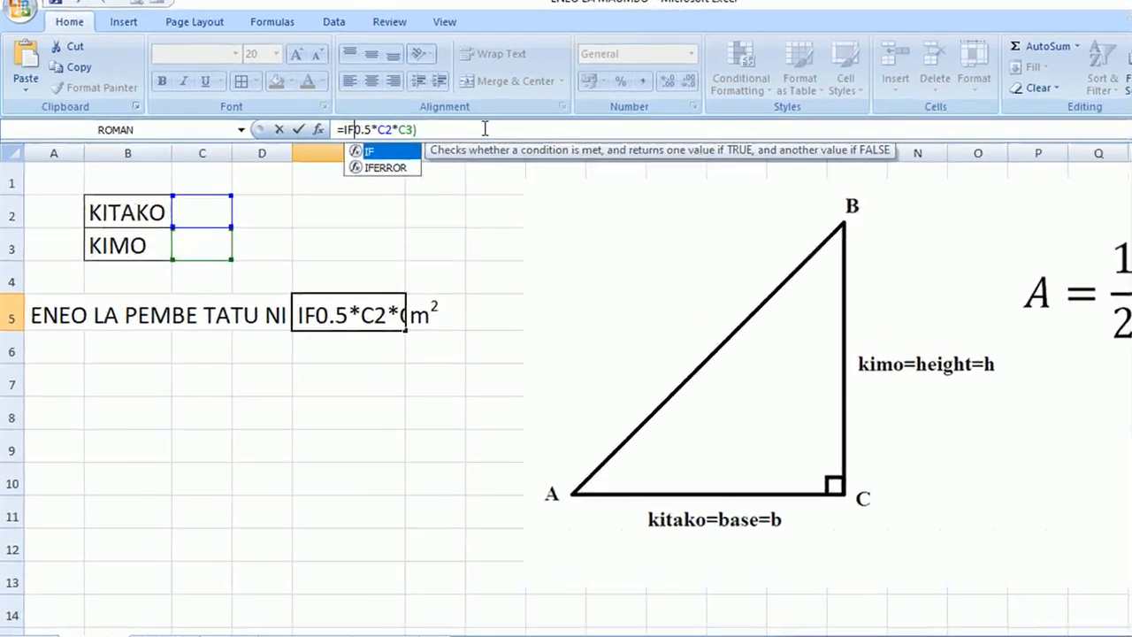
pyautogui.write('E')
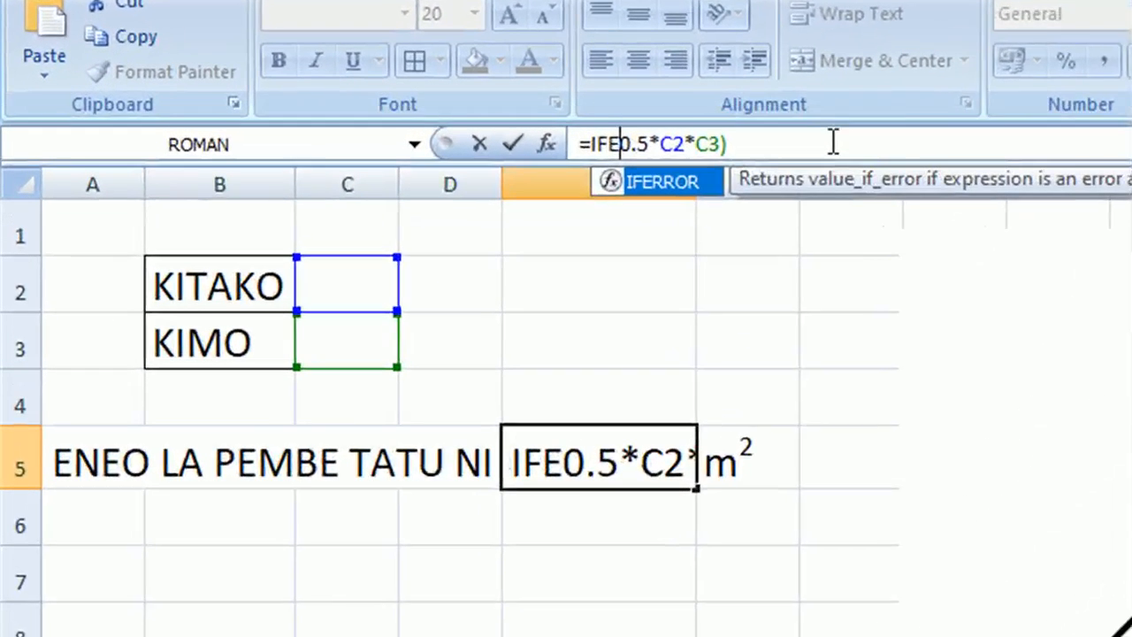
pyautogui.doubleClick(680, 181)
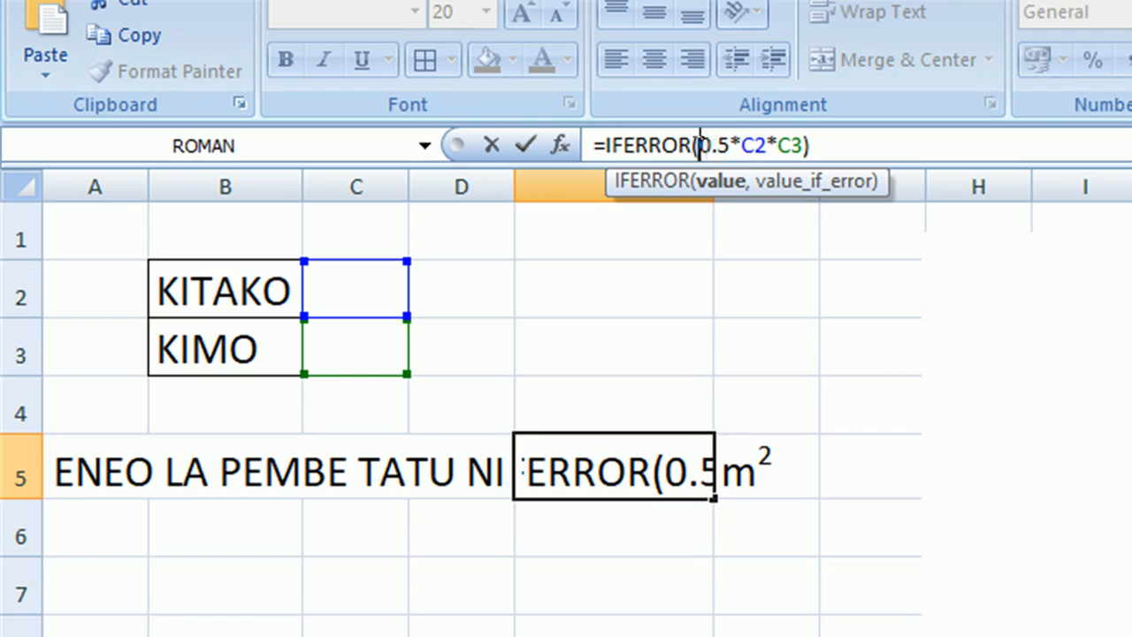
# - Add empty text "" as the IFERROR fallback after C3, commit the E5 formula and save the workbook
pyautogui.click(800, 144)
pyautogui.write(',')
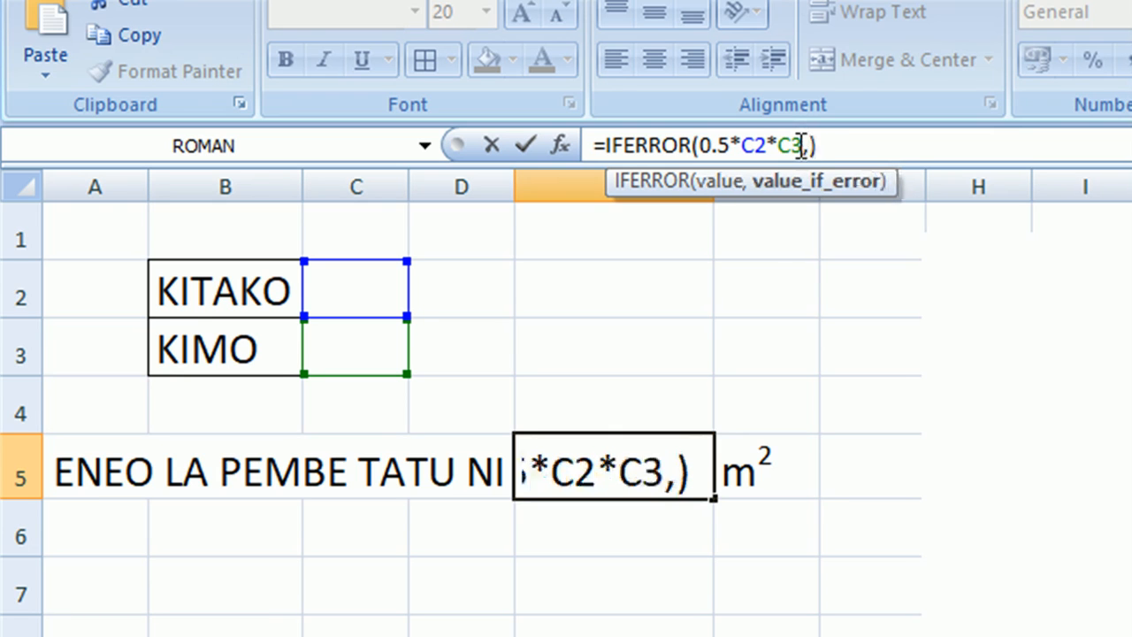
pyautogui.write('""')
pyautogui.press('Return')
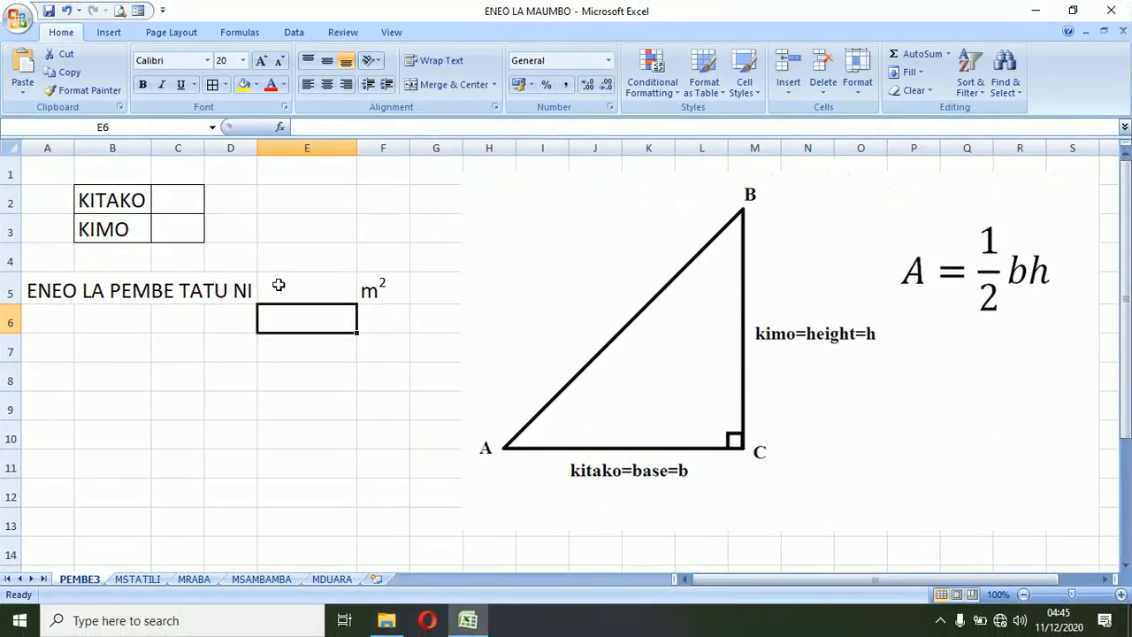
pyautogui.click(278, 285)
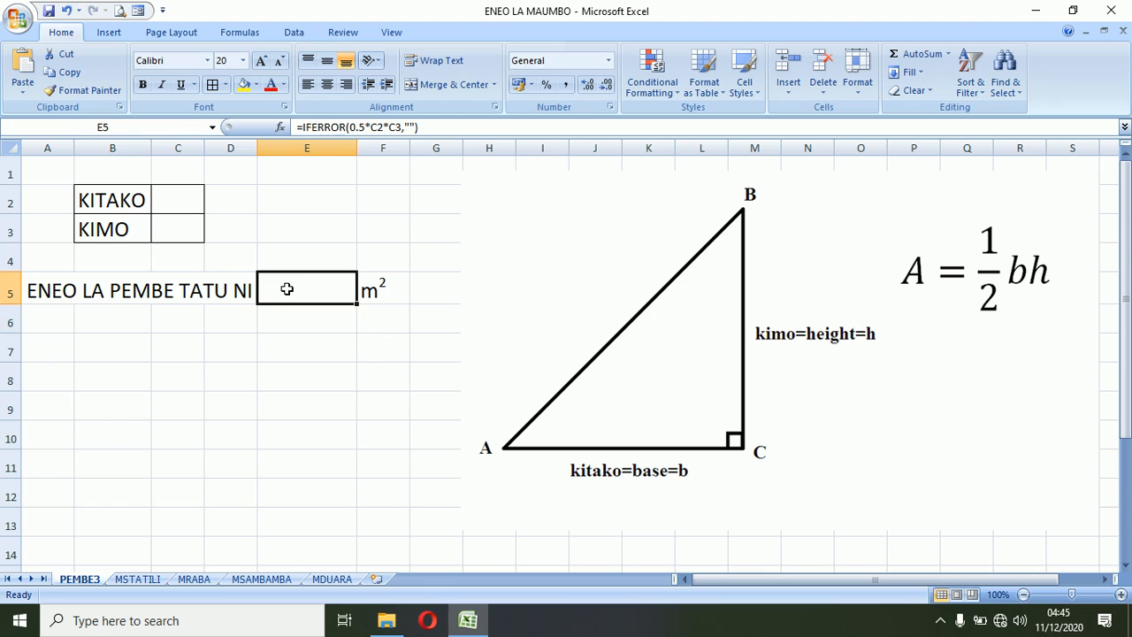
pyautogui.click(49, 11)
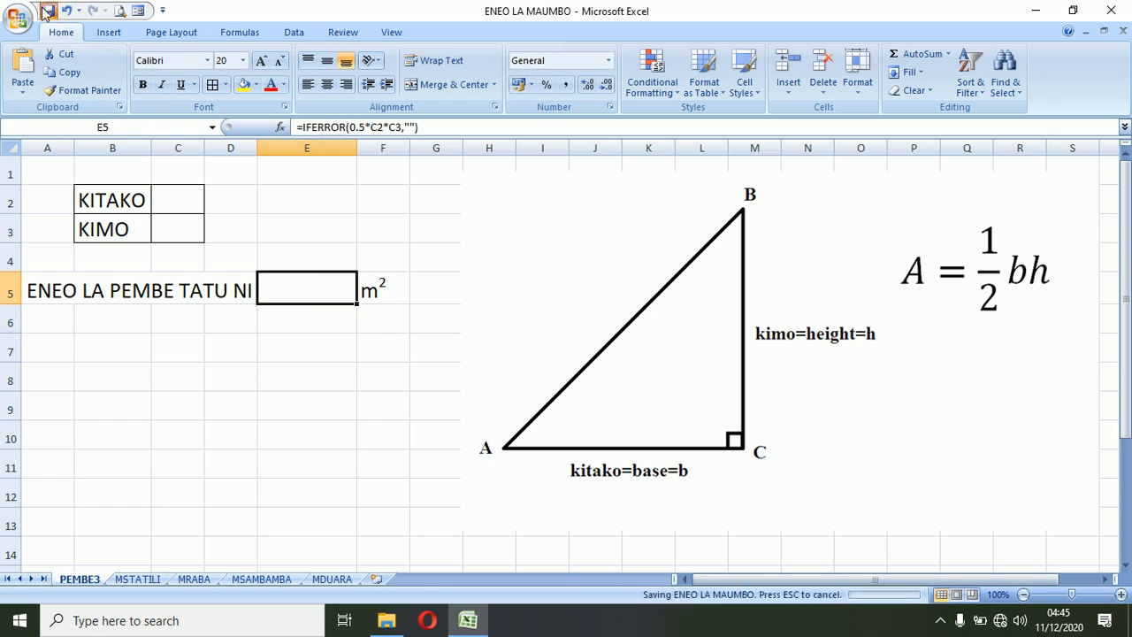
# - Enter 3 for KITAKO in C2 and 5 for KIMO in C3, and save the workbook
pyautogui.click(162, 191)
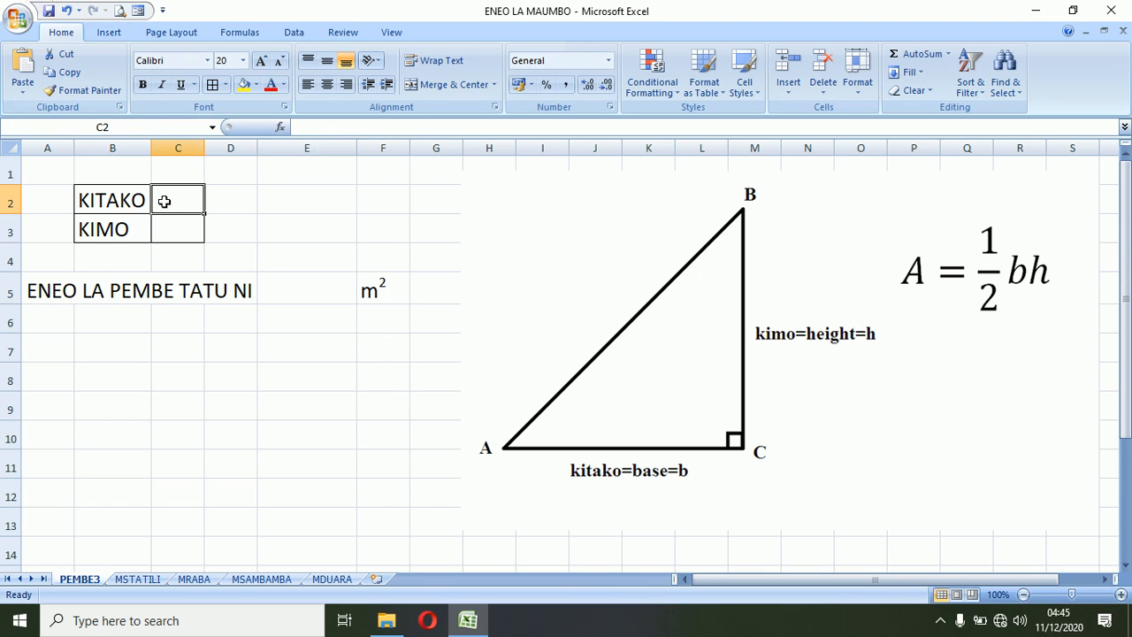
pyautogui.write('3')
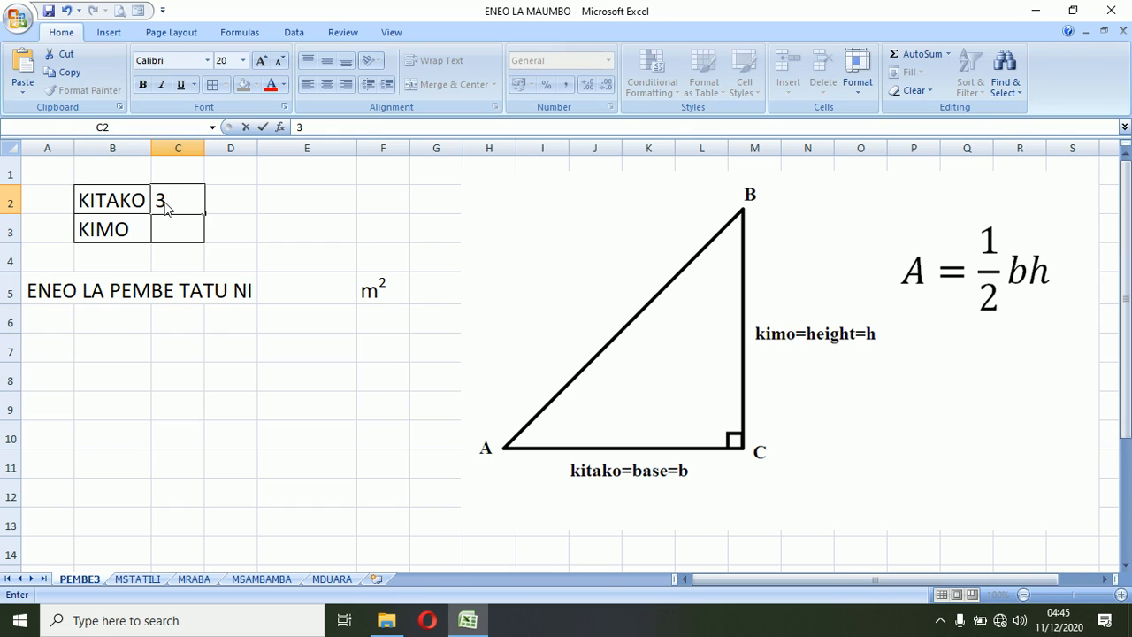
pyautogui.press('Return')
pyautogui.write('5')
pyautogui.press('Return')
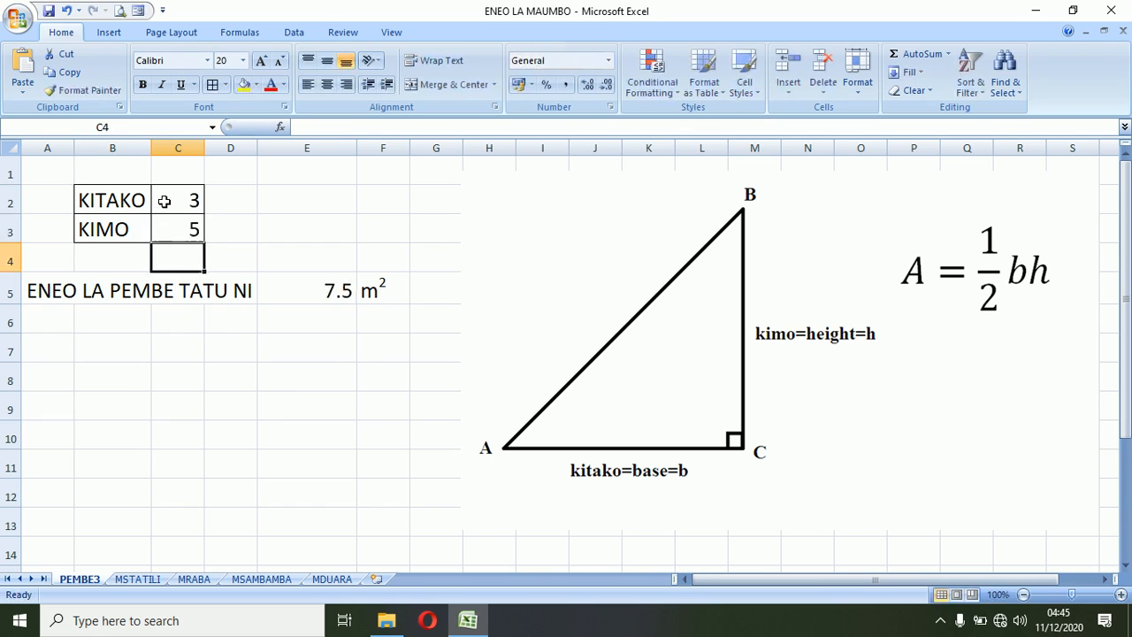
pyautogui.click(47, 14)
# - Try 0 as the KITAKO value in C2, and replace it with 2
pyautogui.click(189, 200)
pyautogui.write('0')
pyautogui.press('Return')
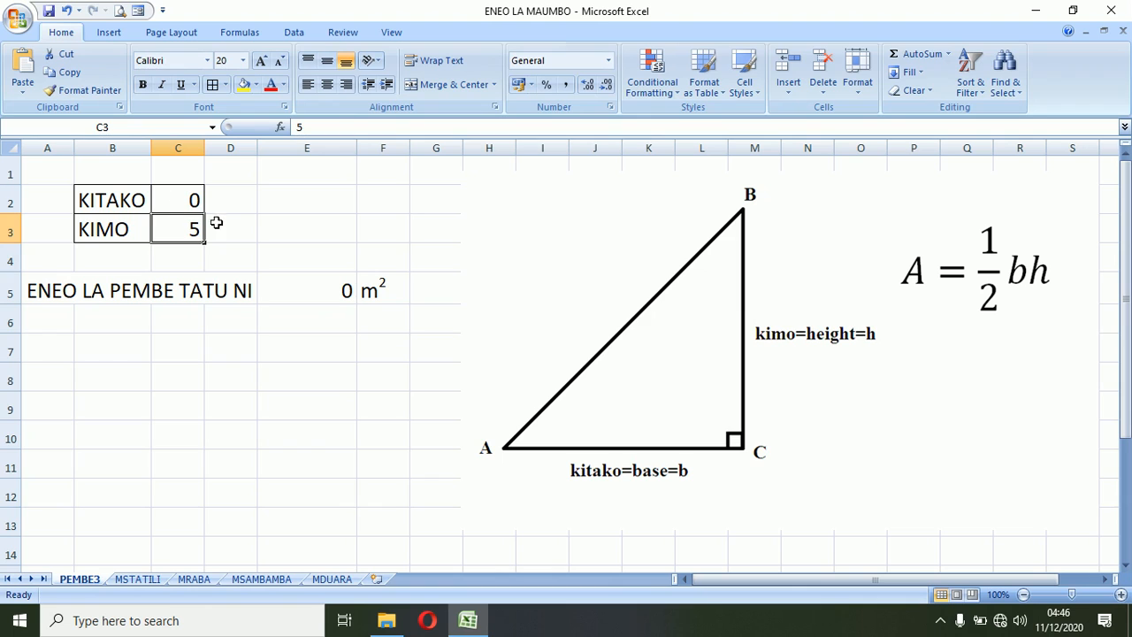
pyautogui.write('2')
pyautogui.press('Return')
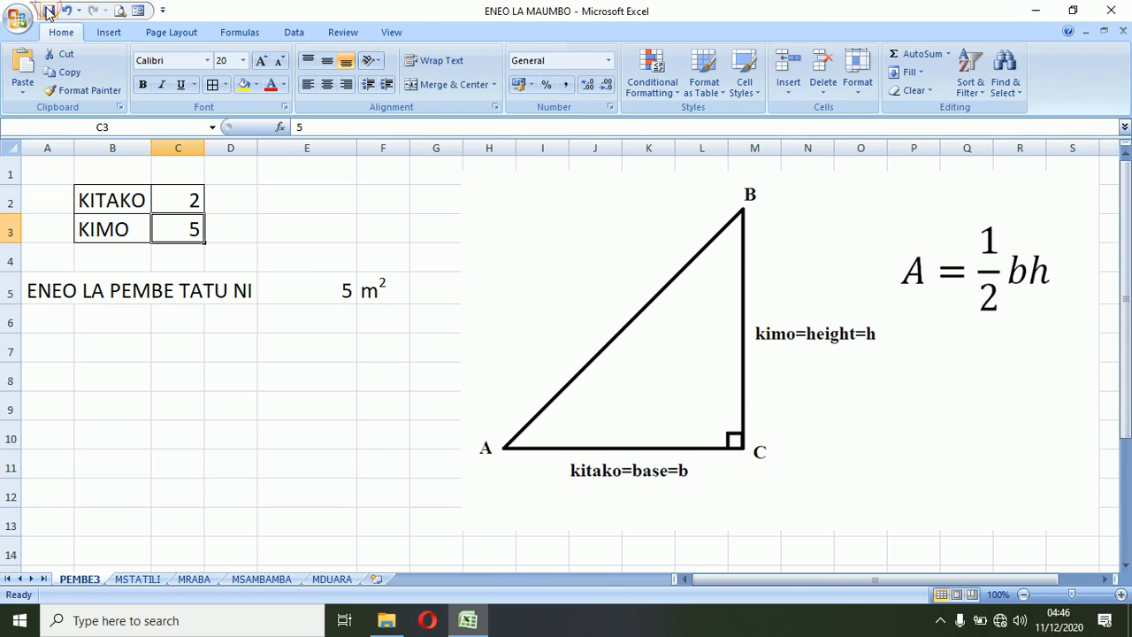
# - Switch to the MSTATILI worksheet with the rectangle diagram
pyautogui.click(138, 578)
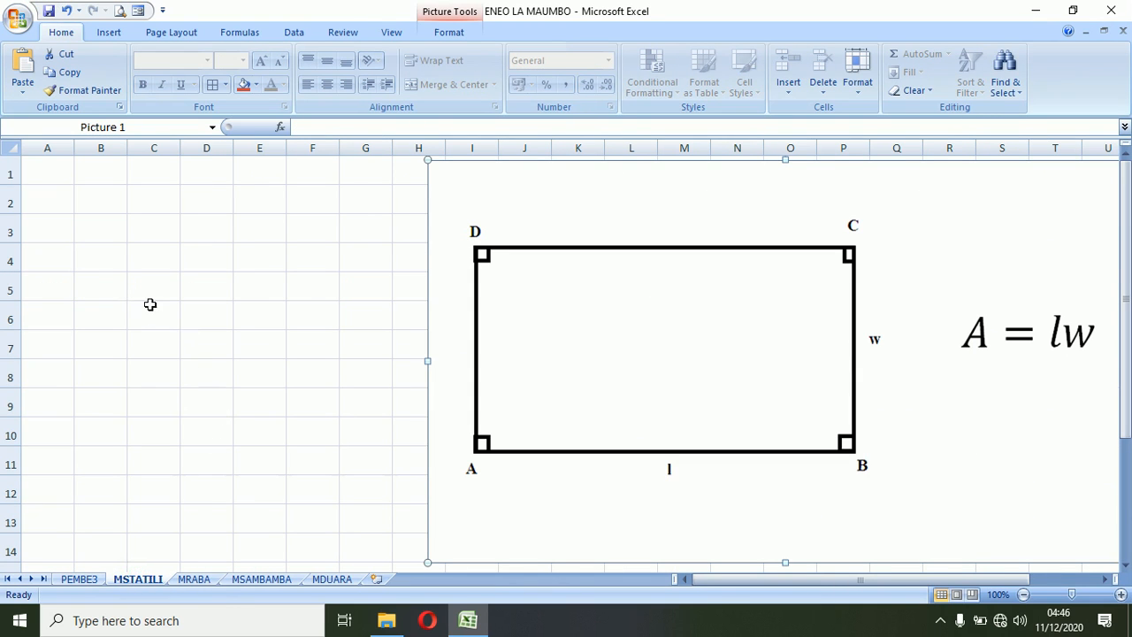